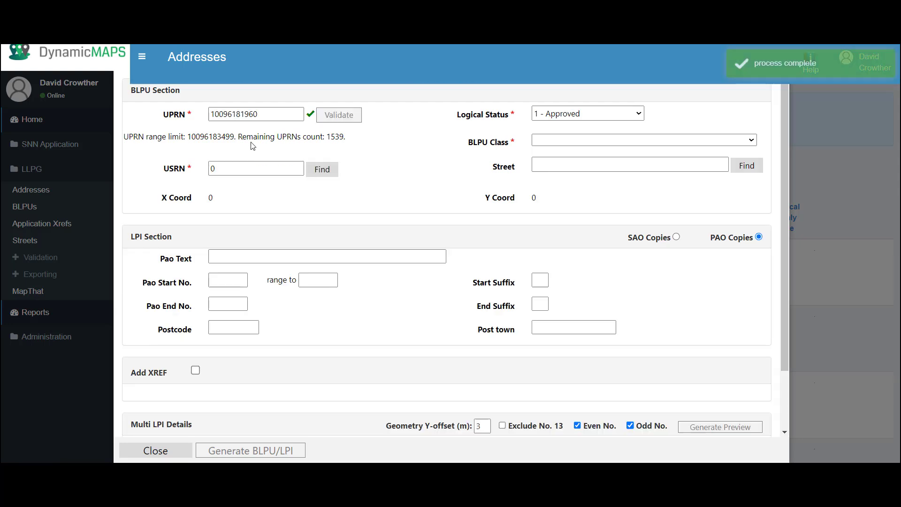
# - Set the BLPU class of the new address records to RD03 - Dwelling - Semi-detached House
pyautogui.moveTo(259, 114); pyautogui.dragTo(220, 114)
pyautogui.click(416, 155)
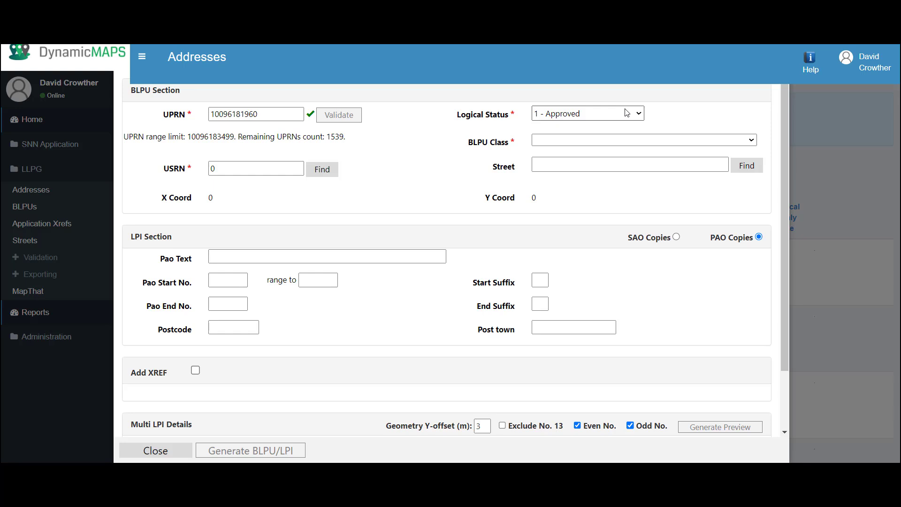
pyautogui.click(646, 141)
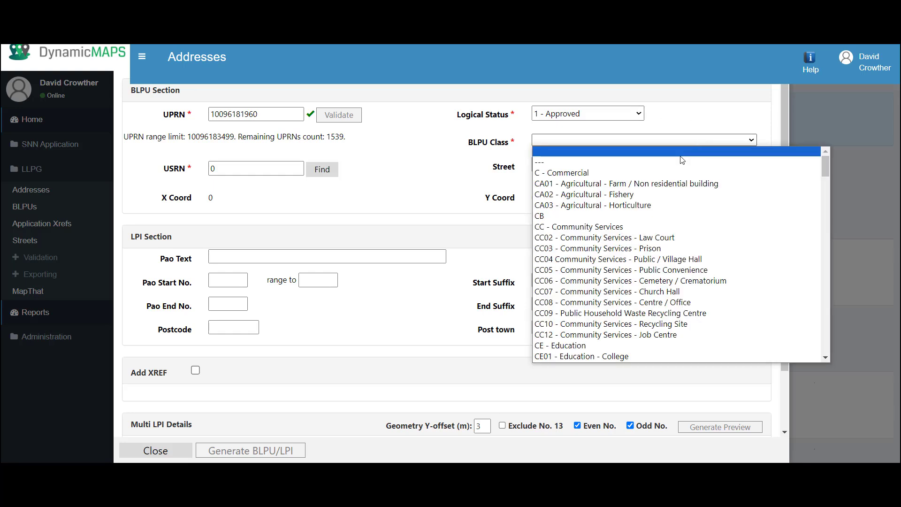
pyautogui.press('r')
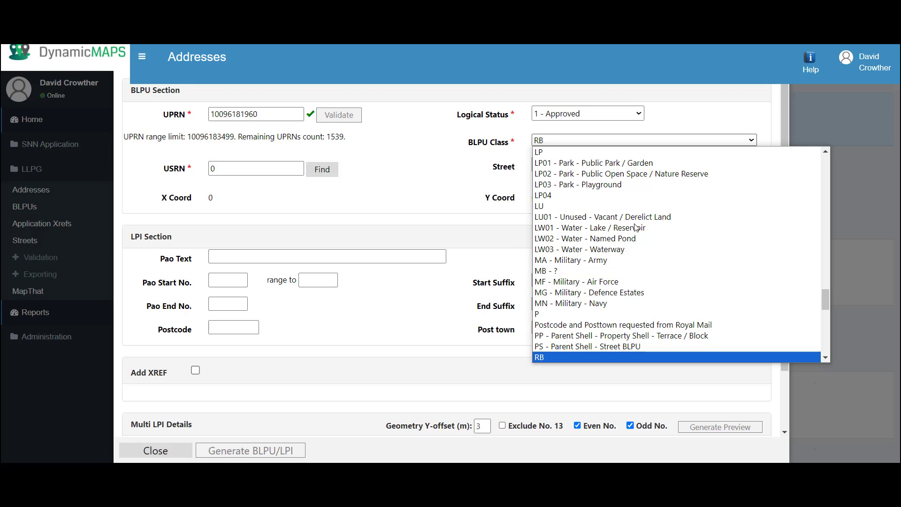
pyautogui.scroll(-3, 652, 268)
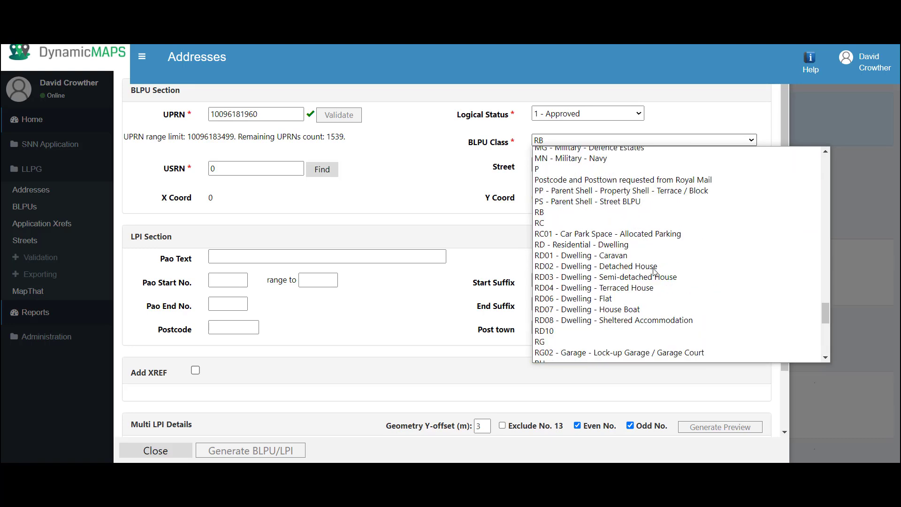
pyautogui.scroll(-4, 655, 271)
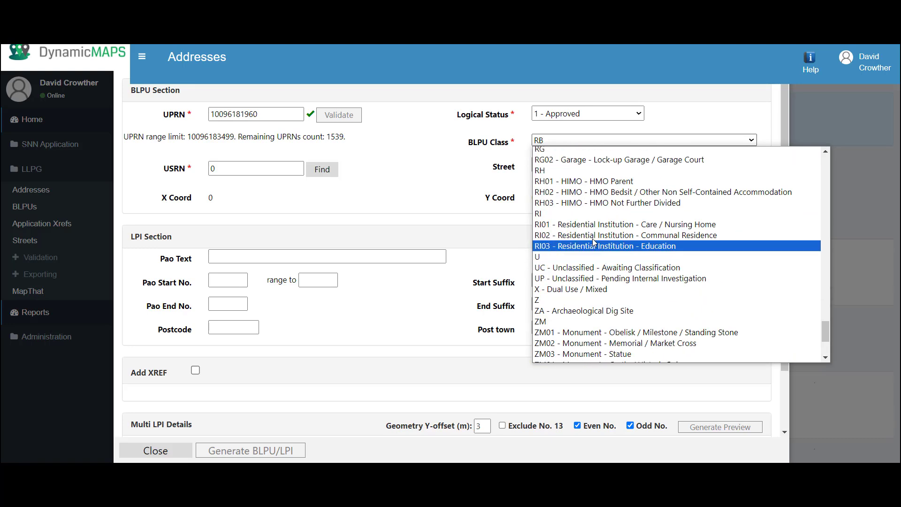
pyautogui.scroll(5, 595, 235)
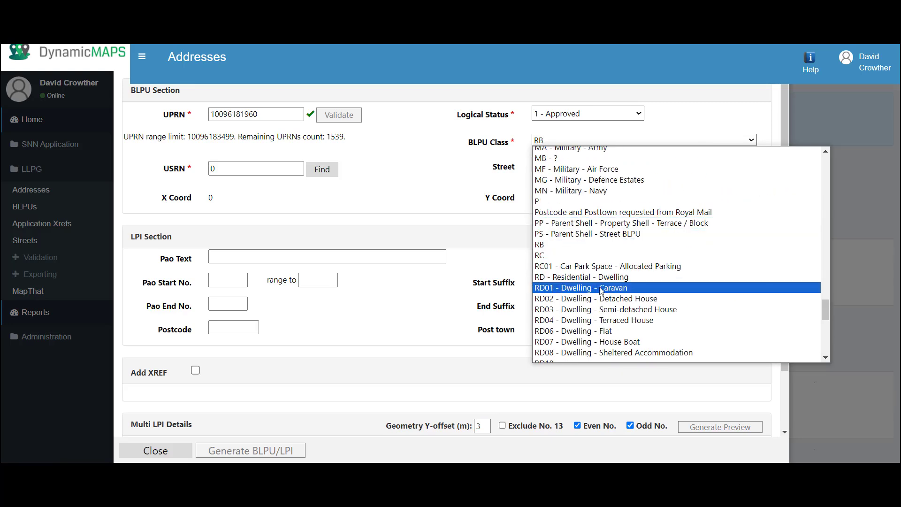
pyautogui.click(618, 310)
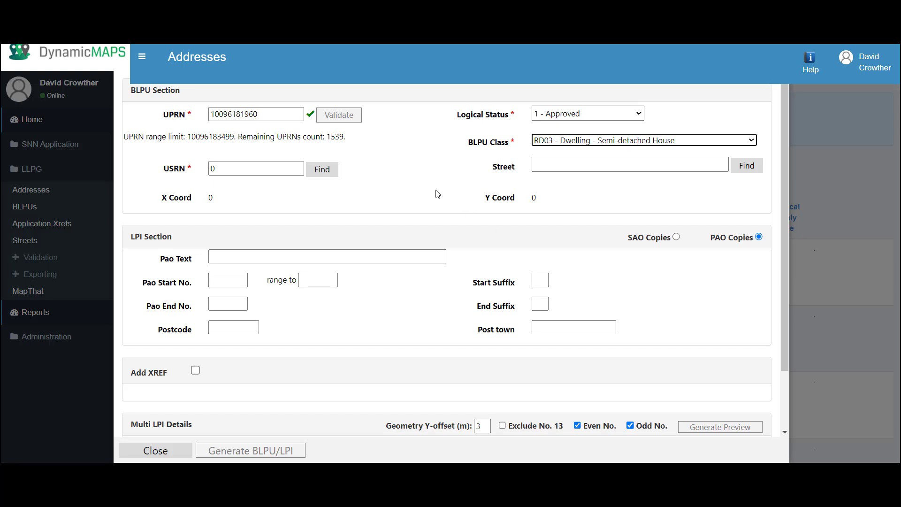
# - Search for streets matching CHURCH and assign CHURCH LANE GREAT HOCKHAM (4001660) to the new records
pyautogui.click(562, 166)
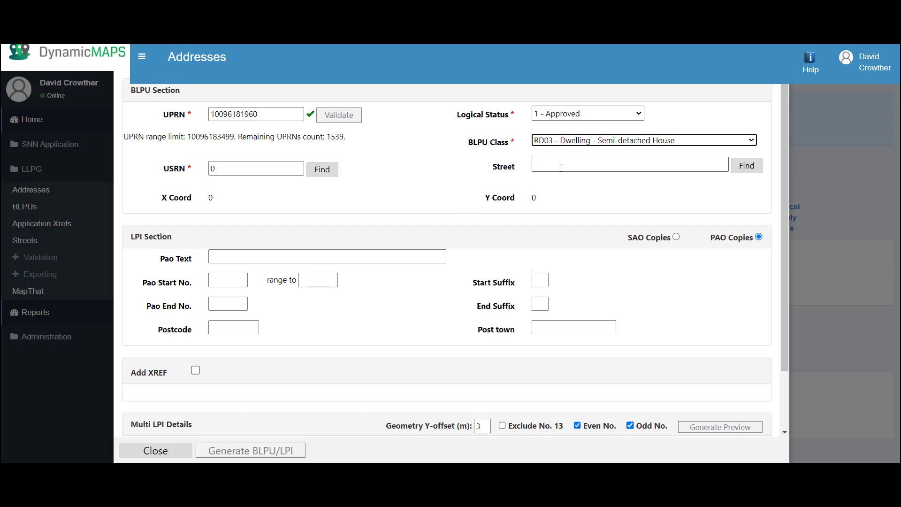
pyautogui.write('CHURCH')
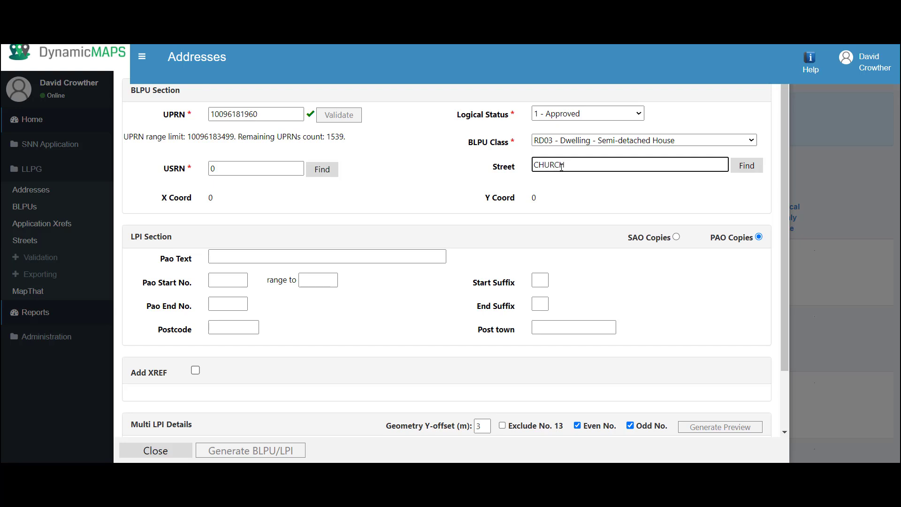
pyautogui.click(753, 167)
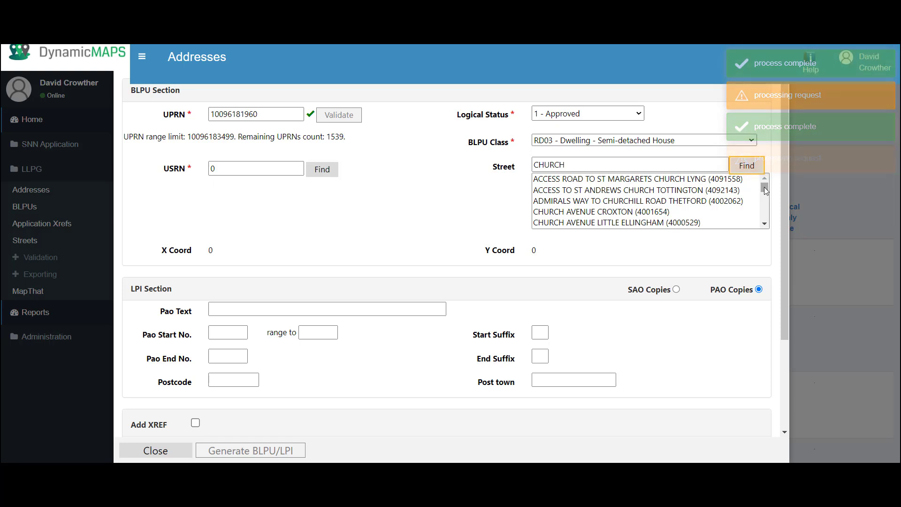
pyautogui.moveTo(766, 190); pyautogui.dragTo(767, 198)
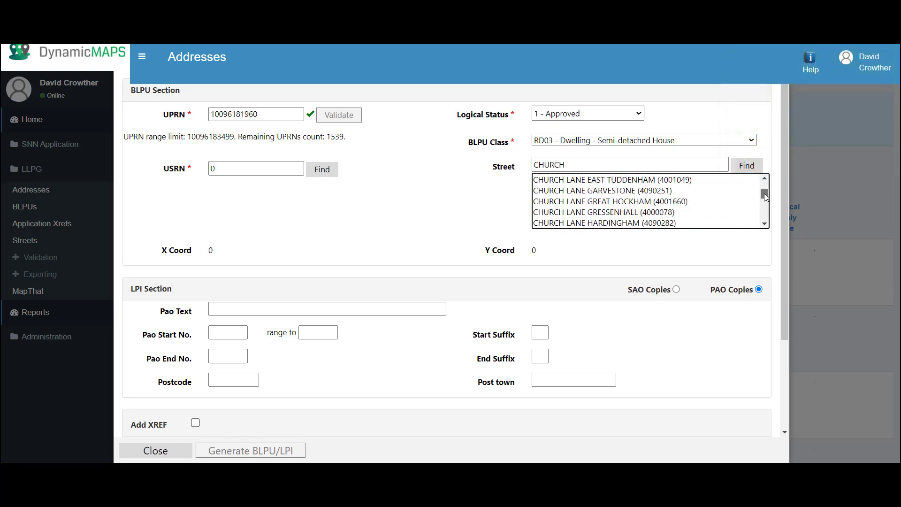
pyautogui.click(593, 204)
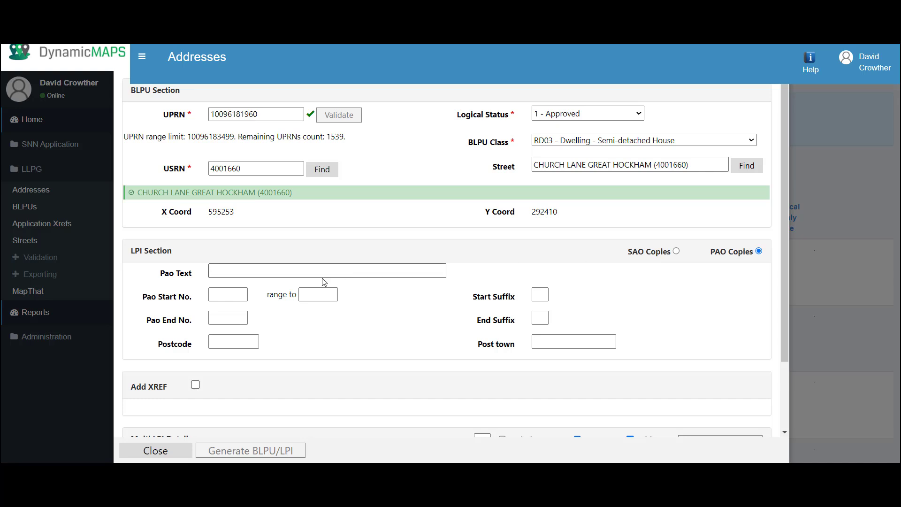
# - Set the PAO start number to 100 with a range to 110
pyautogui.click(215, 296)
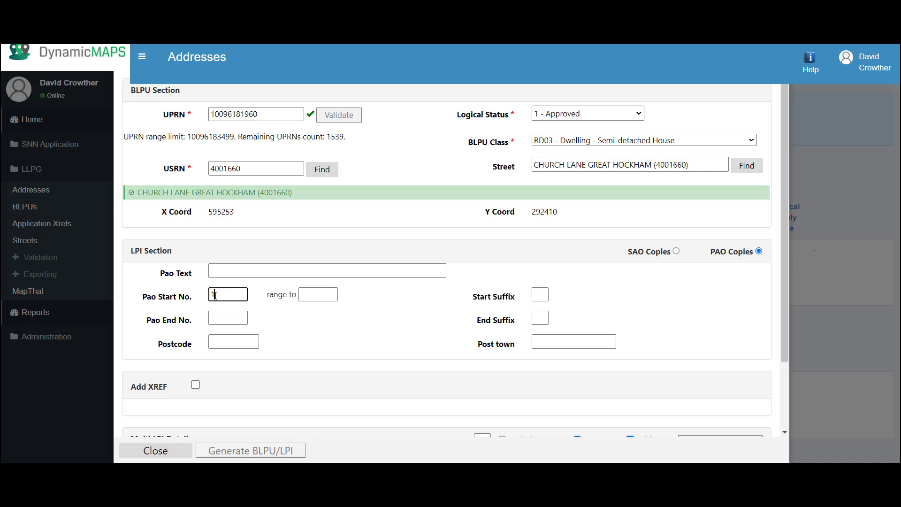
pyautogui.write('100')
pyautogui.click(310, 296)
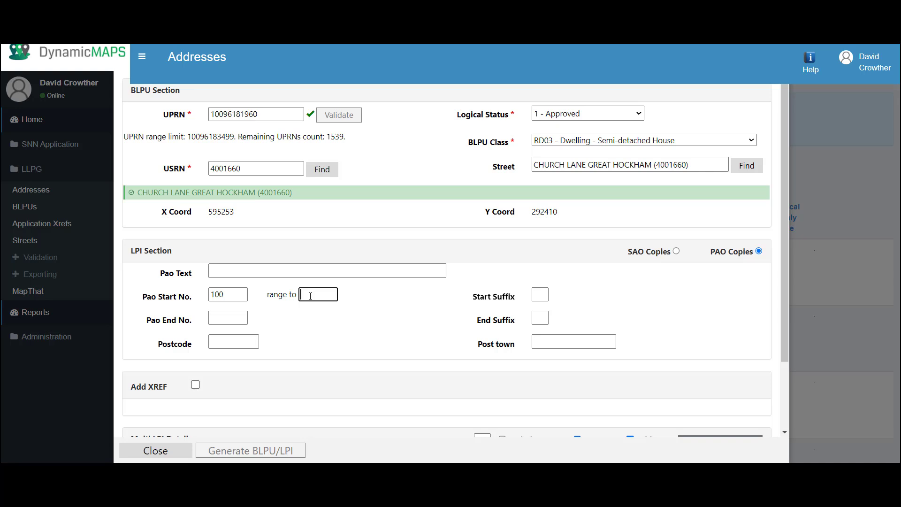
pyautogui.write('110')
pyautogui.click(321, 317)
# - Generate the multi LPI preview and examine the listed records through to their X and Y coordinates
pyautogui.scroll(-2, 362, 364)
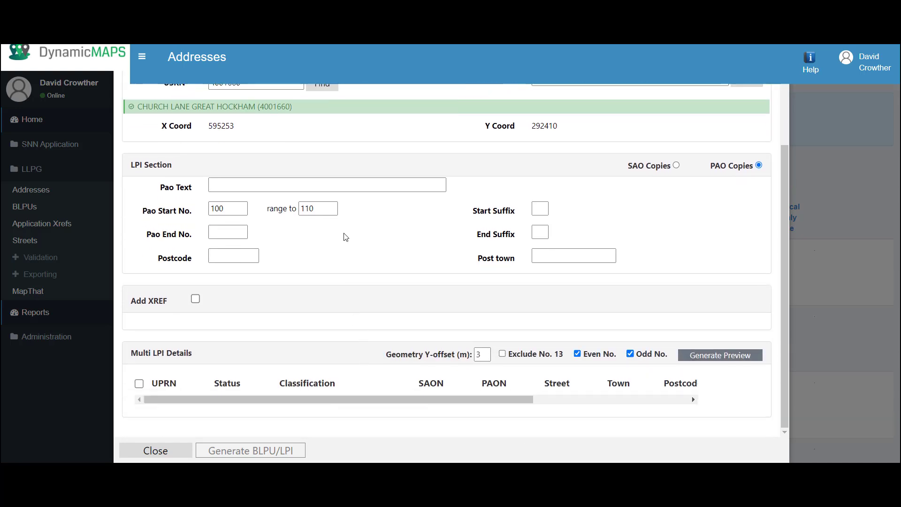
pyautogui.click(727, 356)
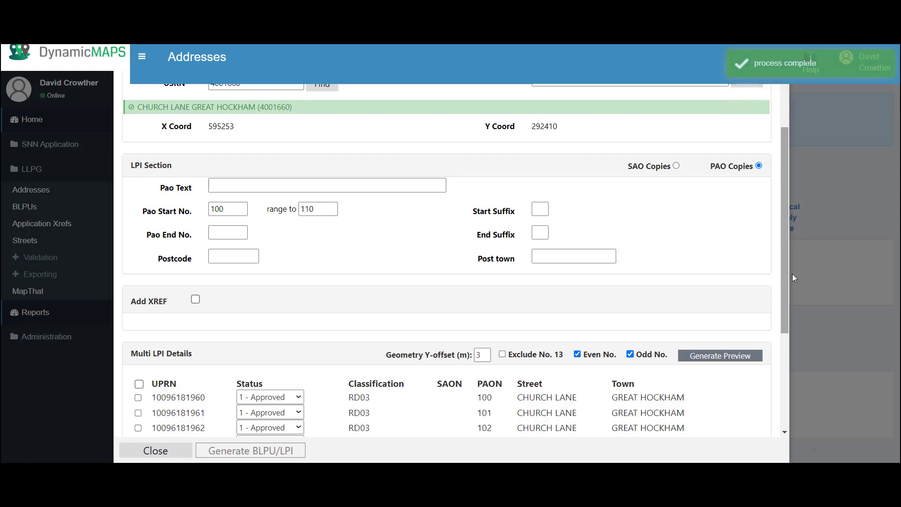
pyautogui.moveTo(785, 256); pyautogui.dragTo(781, 343)
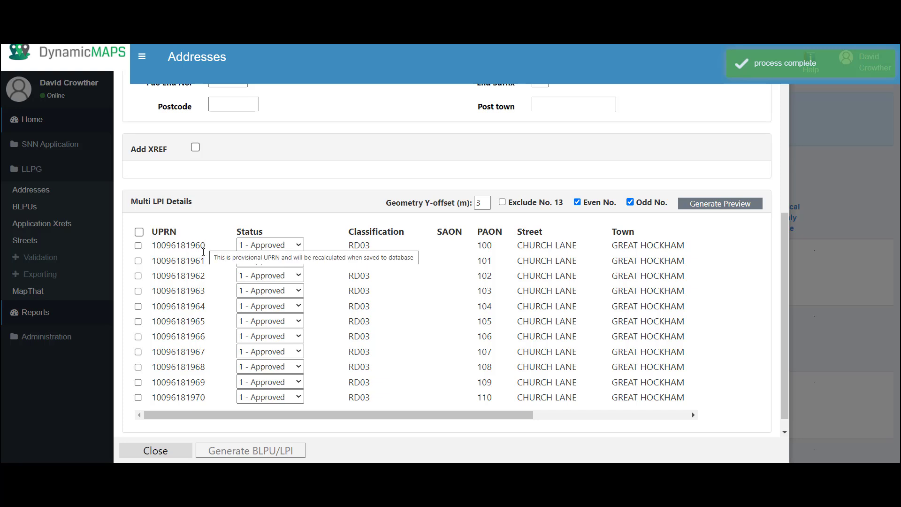
pyautogui.moveTo(223, 331)
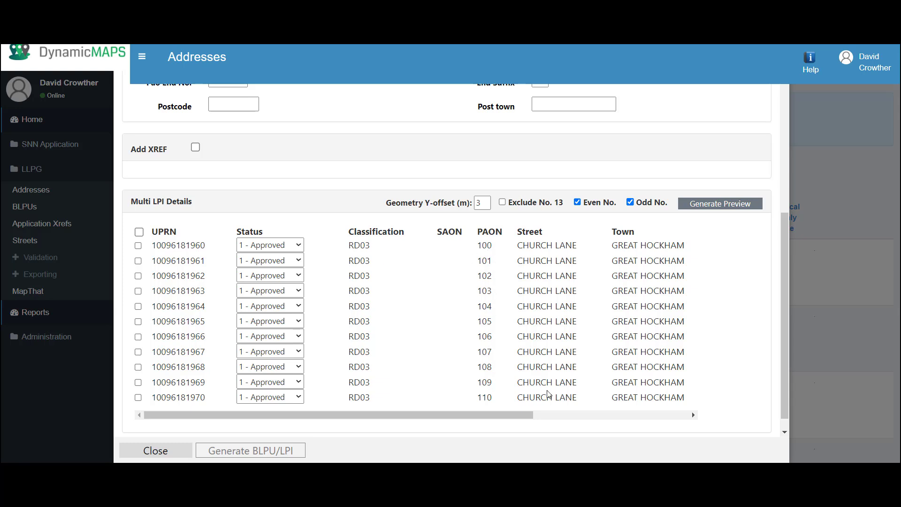
pyautogui.moveTo(526, 415); pyautogui.dragTo(689, 416)
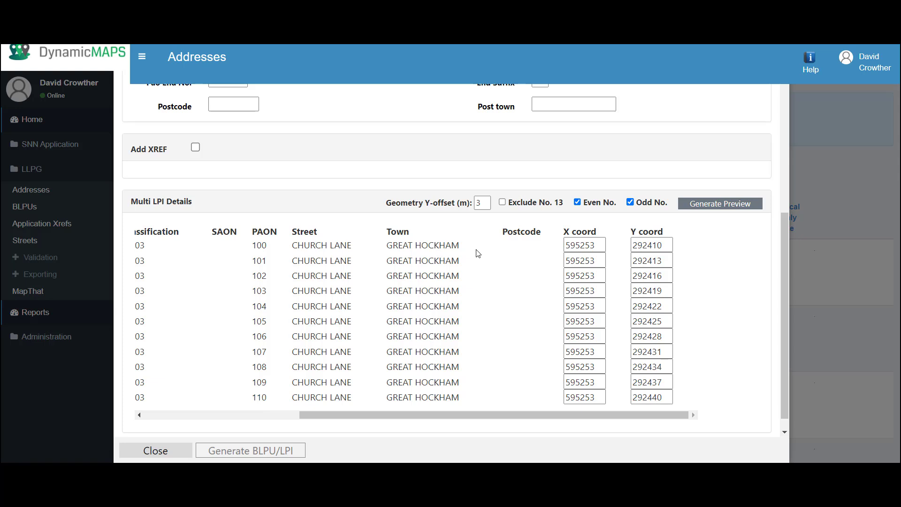
# - Set the geometry Y-offset to 10 m and regenerate the multi LPI preview
pyautogui.doubleClick(483, 203)
pyautogui.write('10')
pyautogui.click(715, 207)
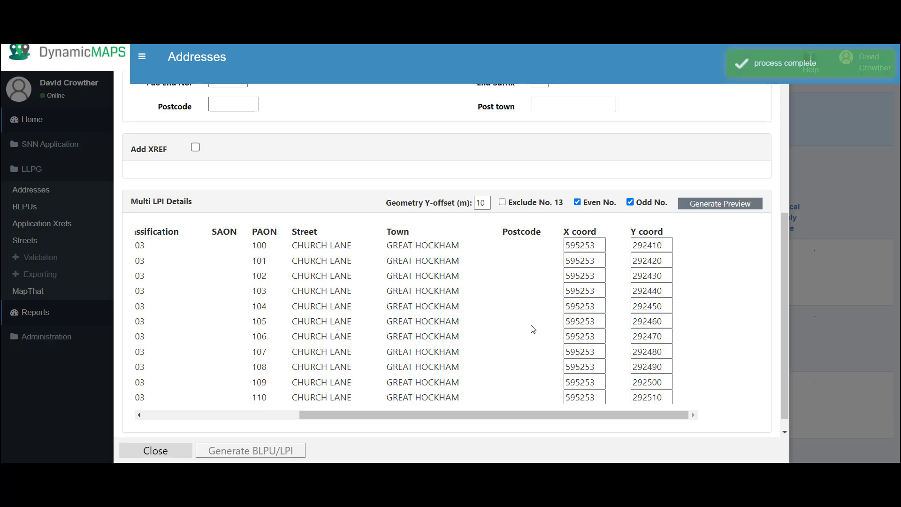
pyautogui.moveTo(648, 415)
pyautogui.mouseDown()
pyautogui.moveTo(483, 426)
pyautogui.moveTo(647, 421)
pyautogui.mouseUp()
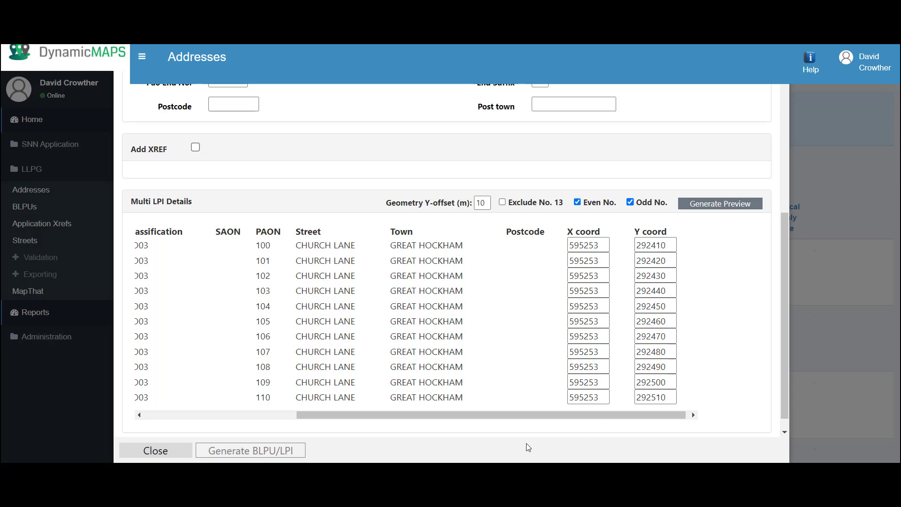
# - Select all previewed records, generate their BLPU/LPI entries and confirm the creation
pyautogui.moveTo(506, 414); pyautogui.dragTo(336, 431)
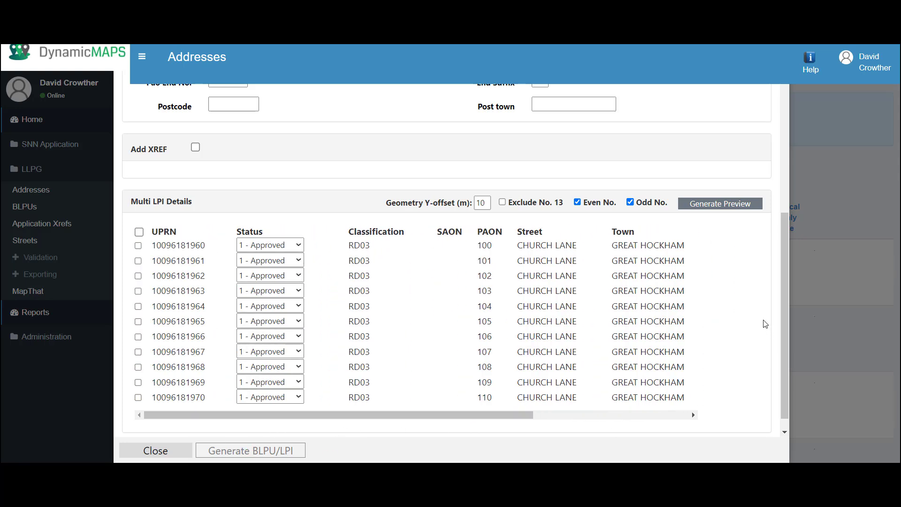
pyautogui.scroll(-1, 785, 297)
pyautogui.click(139, 217)
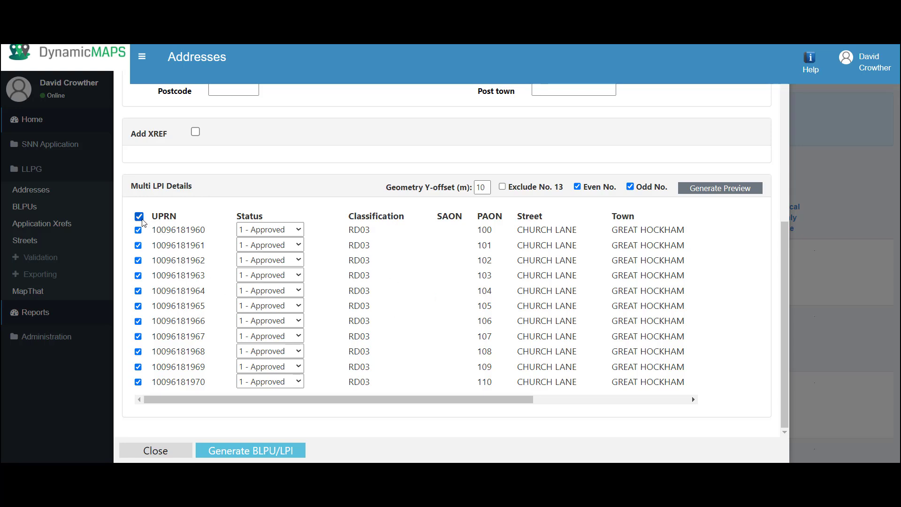
pyautogui.click(276, 452)
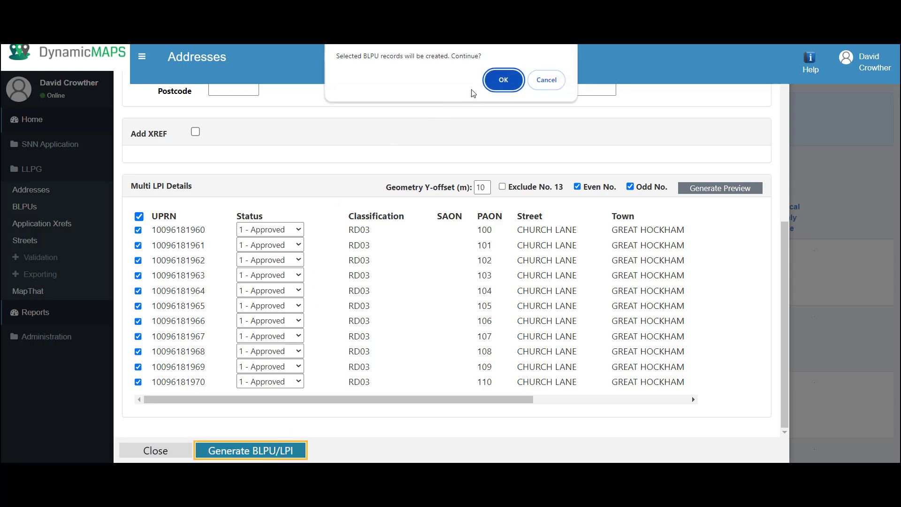
pyautogui.click(510, 83)
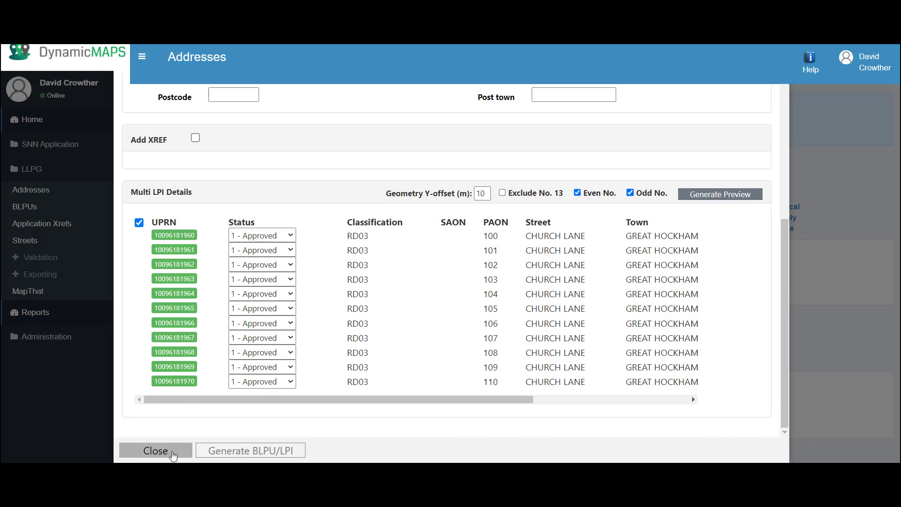
# - Return to the address list, refresh it and look through the new Church Lane records from 110 down to 100
pyautogui.click(155, 451)
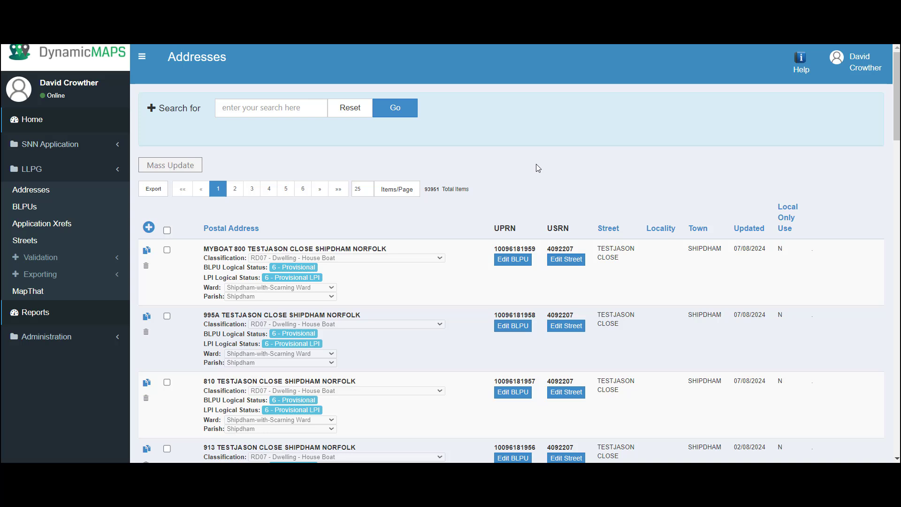
pyautogui.press('F5')
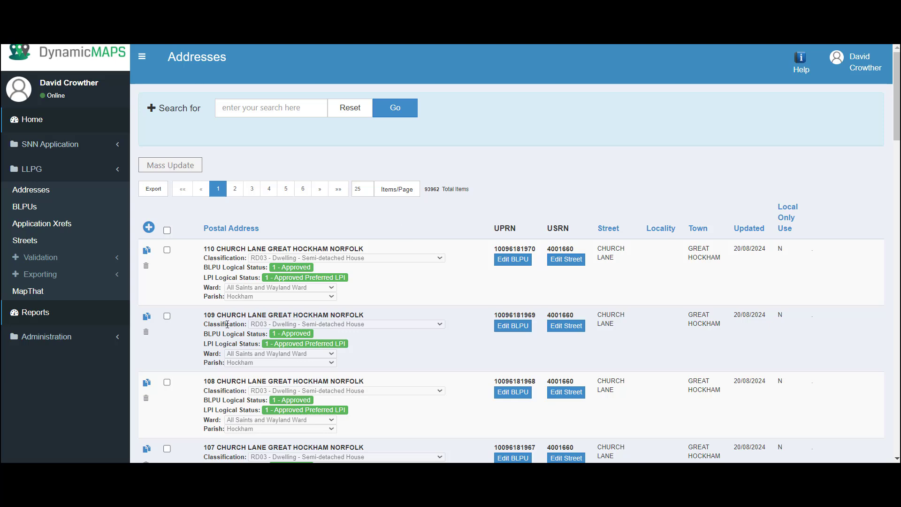
pyautogui.scroll(-8, 235, 338)
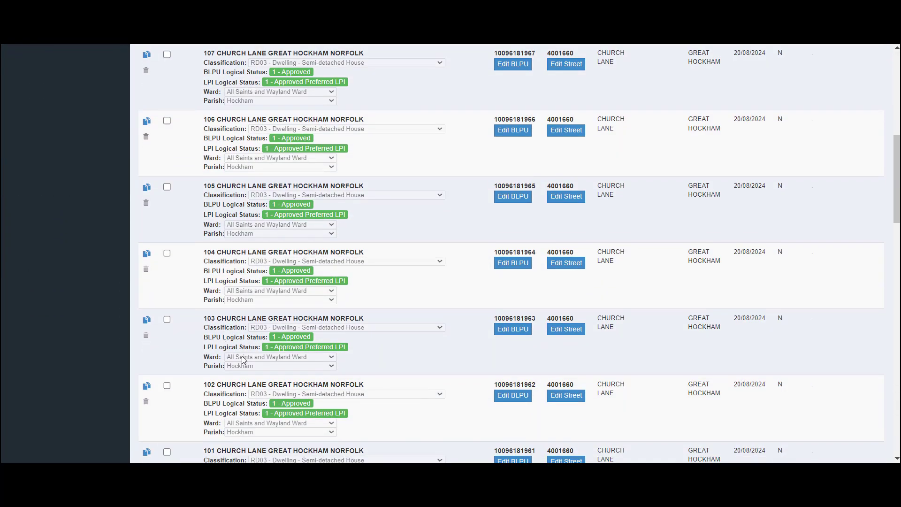
pyautogui.scroll(-1, 244, 360)
pyautogui.scroll(-2, 239, 402)
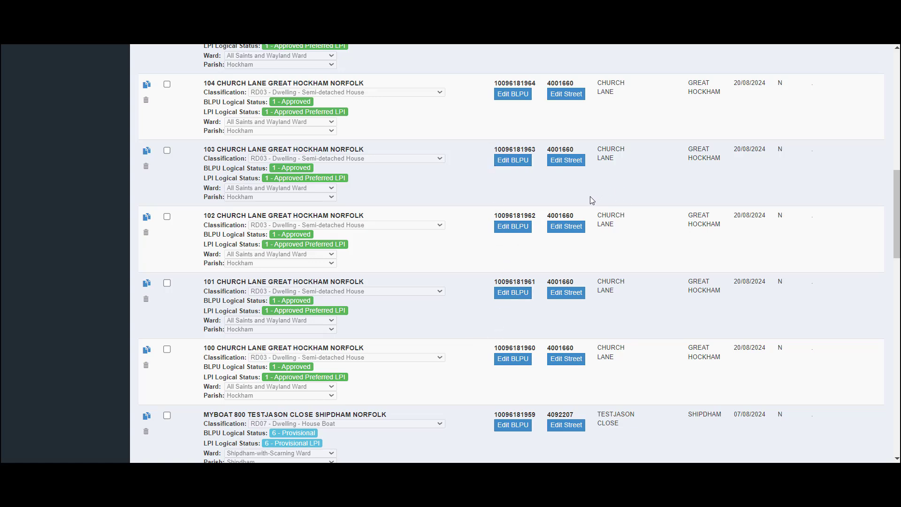
pyautogui.scroll(5, 464, 220)
pyautogui.scroll(4, 454, 222)
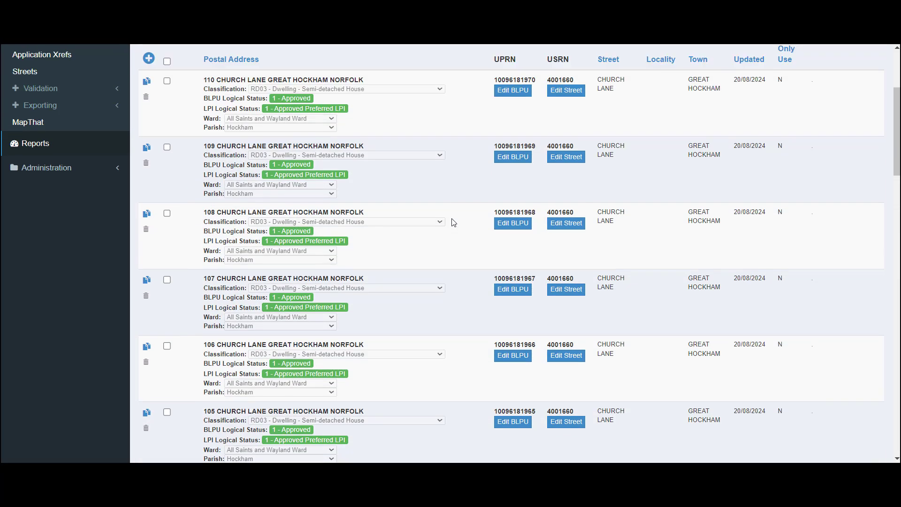